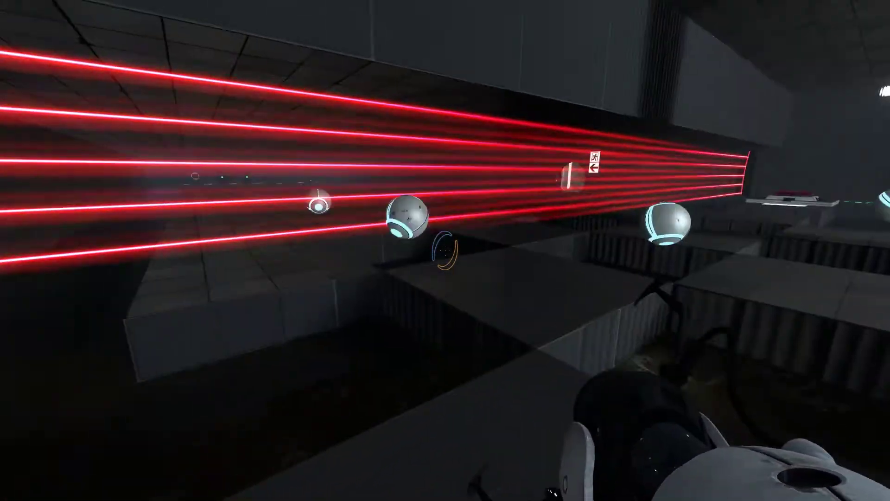
pyautogui.press('space')
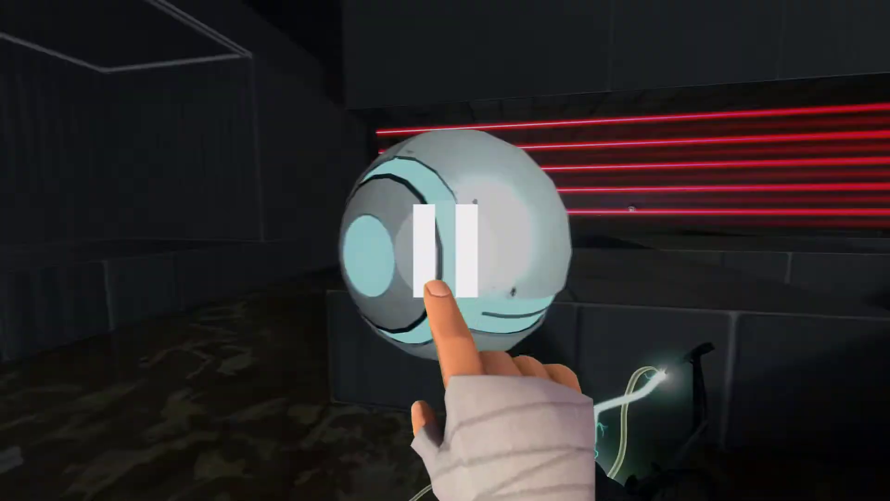